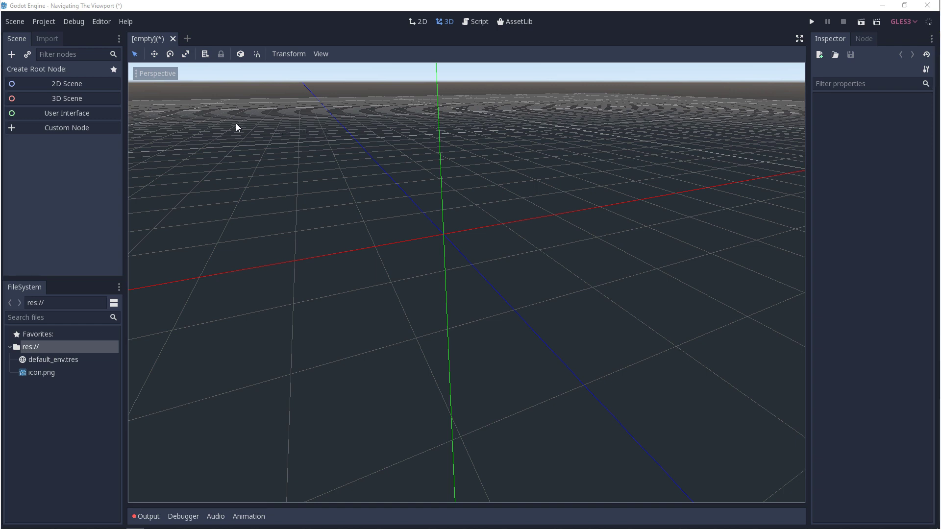
- Add a MeshInstance node to the scene and assign it a new CubeMesh in the Inspector
click(12, 55)
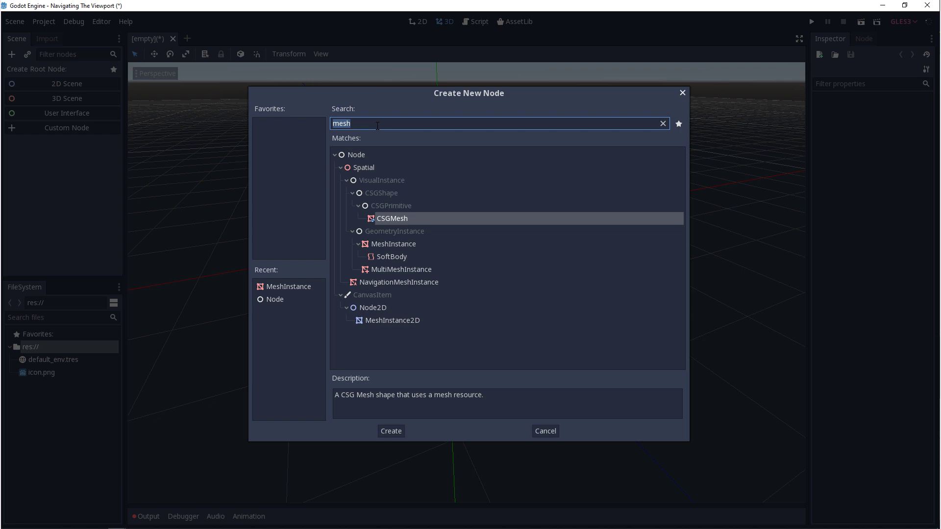
double_click(396, 243)
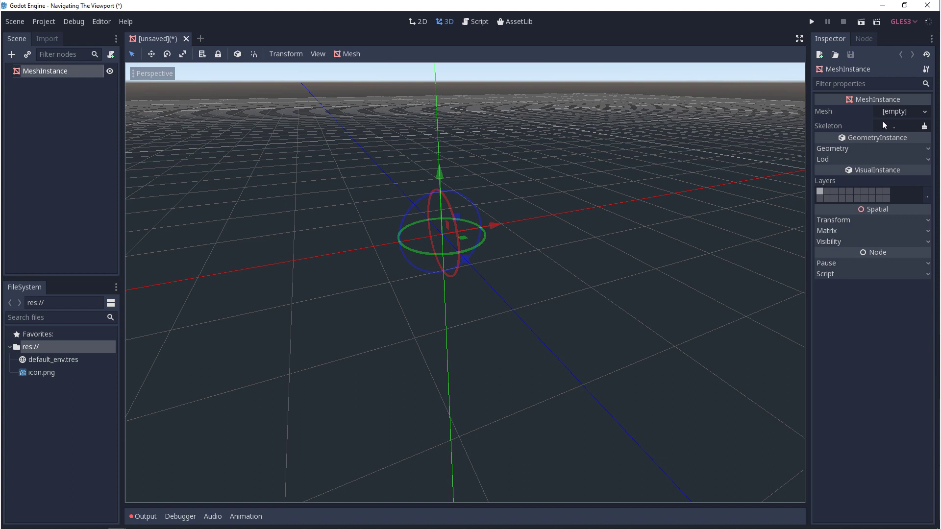
click(895, 114)
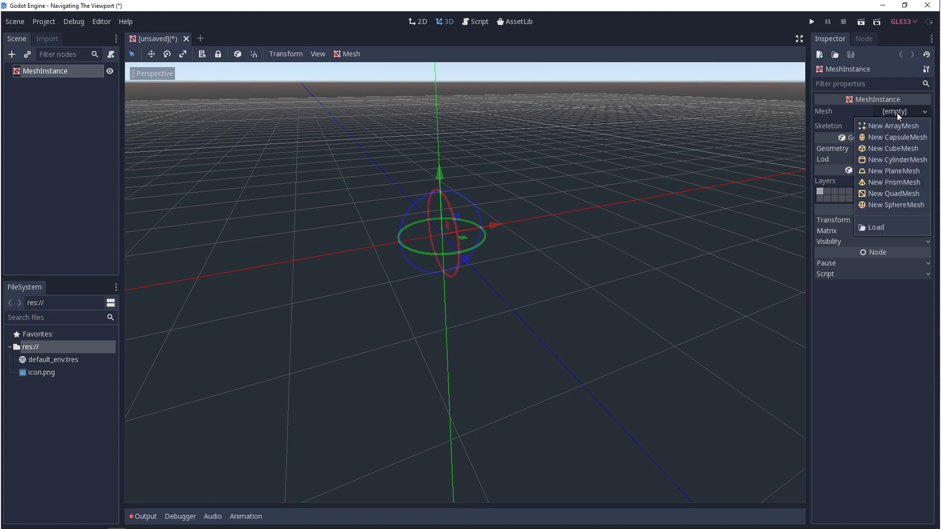
click(889, 149)
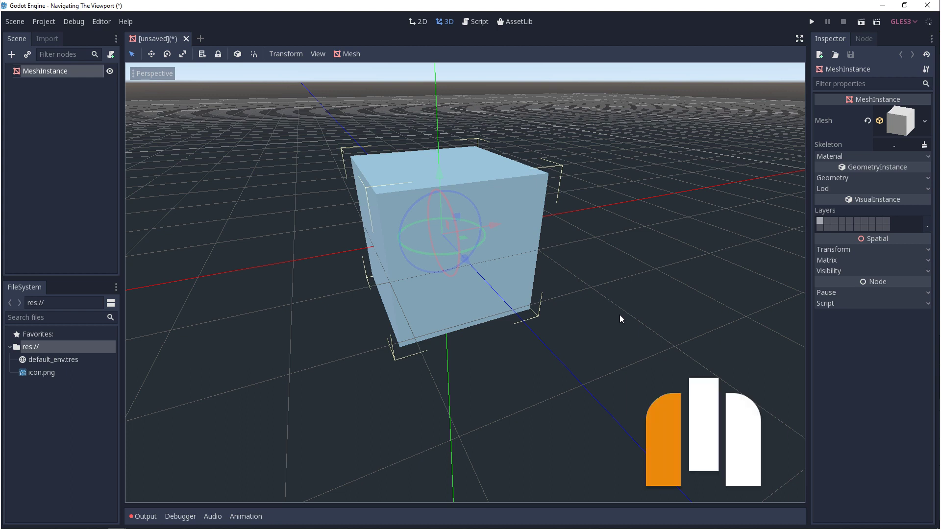
- Deselect the cube, then reselect it with a marquee box
click(618, 248)
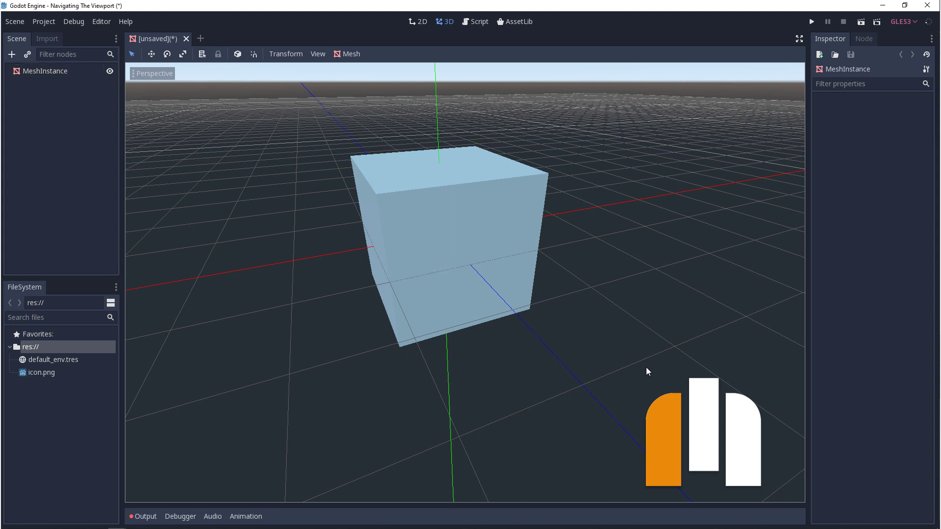
drag(648, 382, 294, 104)
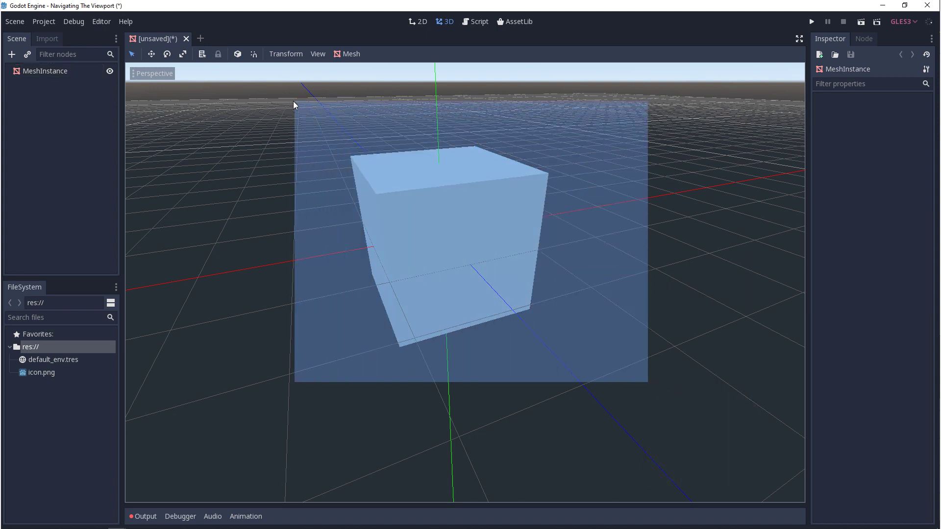
drag(293, 102, 263, 95)
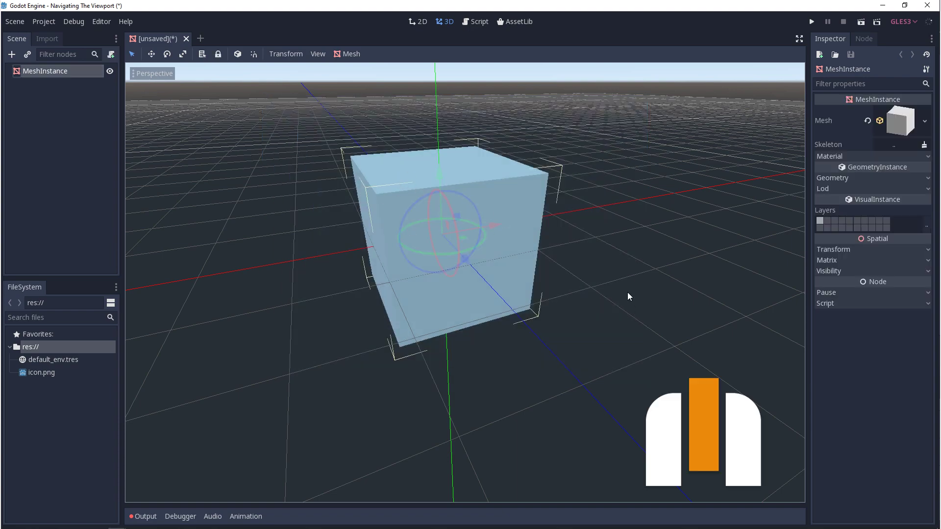
- Orbit to a low angle below the cube, pan sideways, and zoom out and back in
mouse_move(634, 278)
middle_down()
mouse_move(456, 280)
mouse_move(595, 299)
middle_up()
right_drag(605, 304, 605, 304)
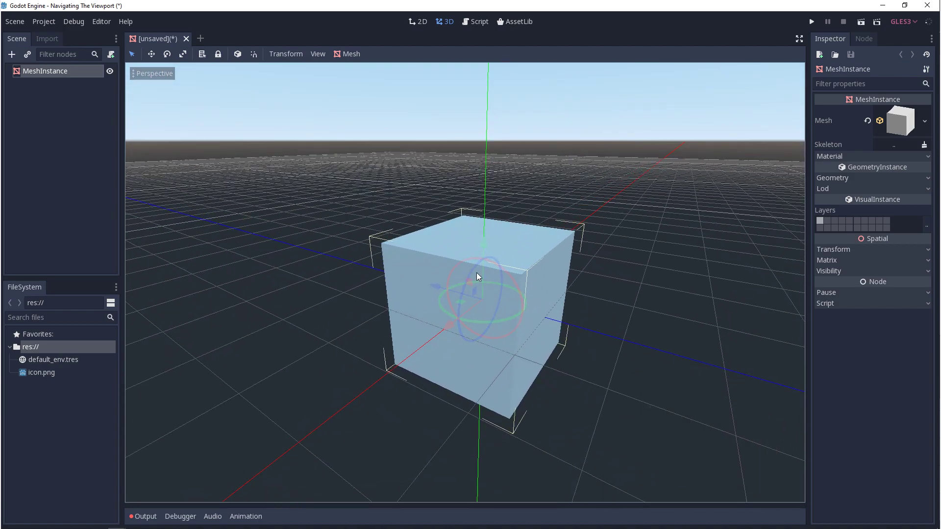
mouse_move(615, 331)
shift+middle_down()
mouse_move(610, 324)
mouse_move(588, 335)
mouse_move(608, 316)
mouse_move(549, 321)
mouse_move(609, 325)
shift+middle_up()
scroll(604, 311, down, 3)
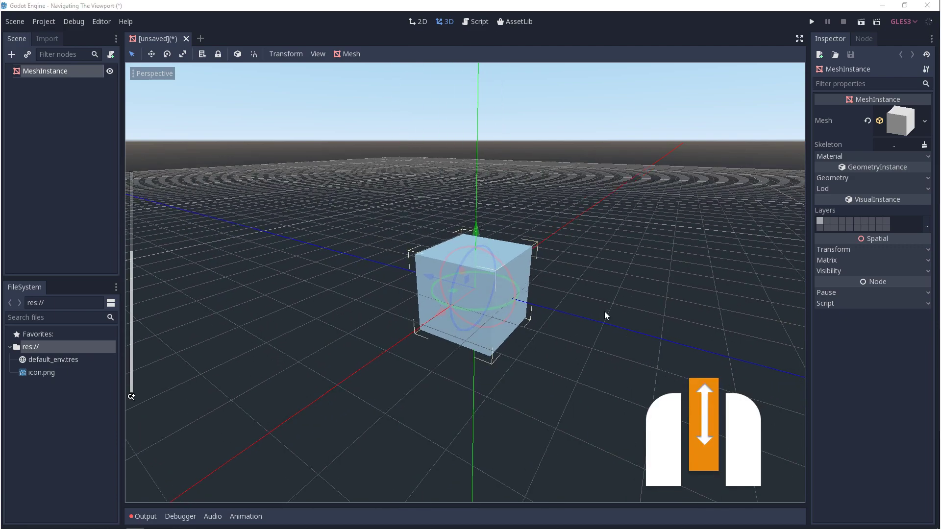
scroll(604, 310, down, 4)
scroll(604, 310, up, 4)
scroll(604, 311, up, 3)
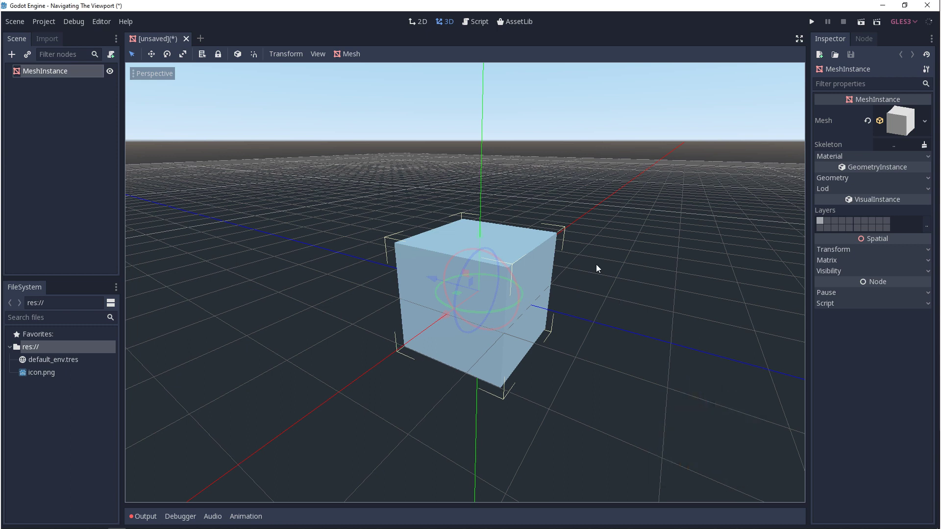
- Use freelook with W/S/A/D to fly near ground level, facing the cube
right_drag(596, 263, 593, 259)
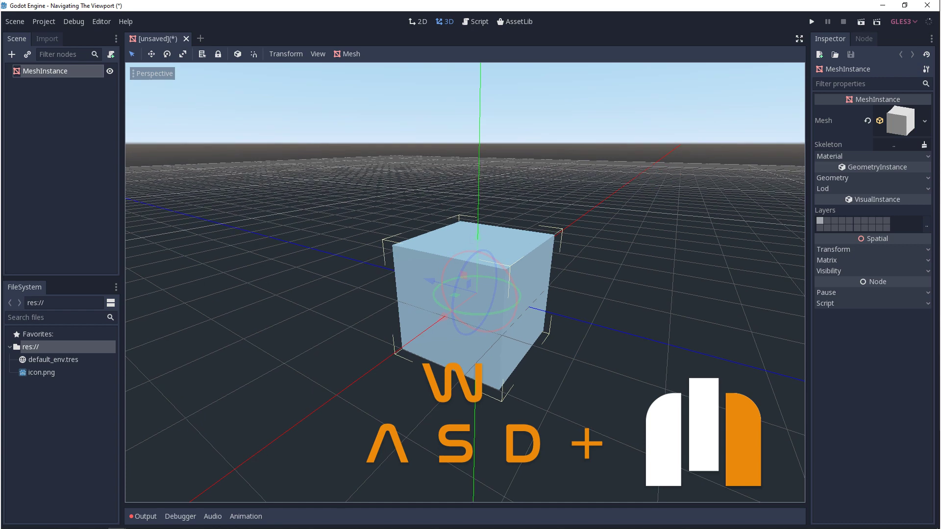
right_drag(593, 258, 593, 218)
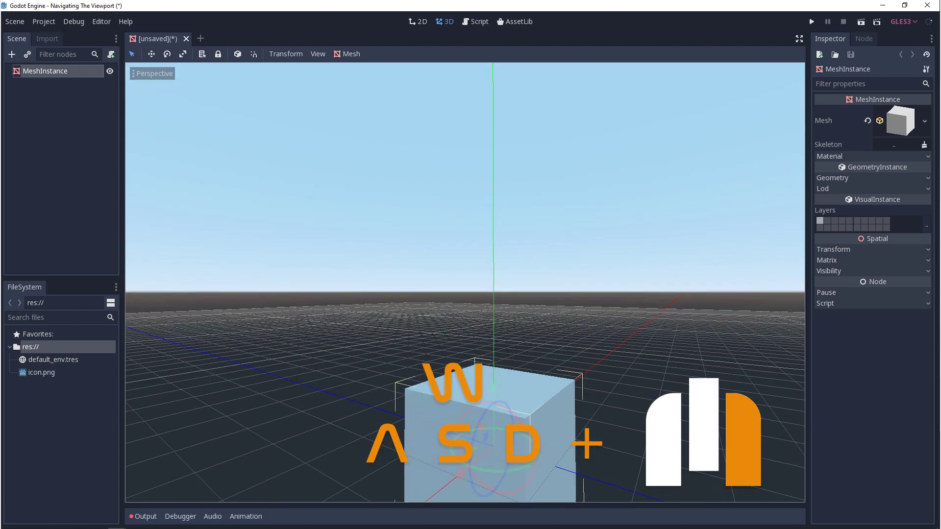
key(w)
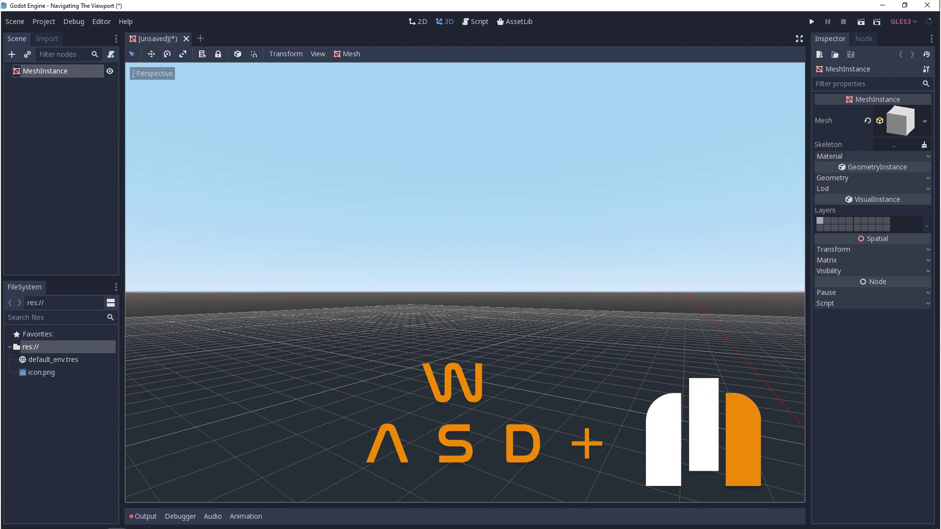
key(s)
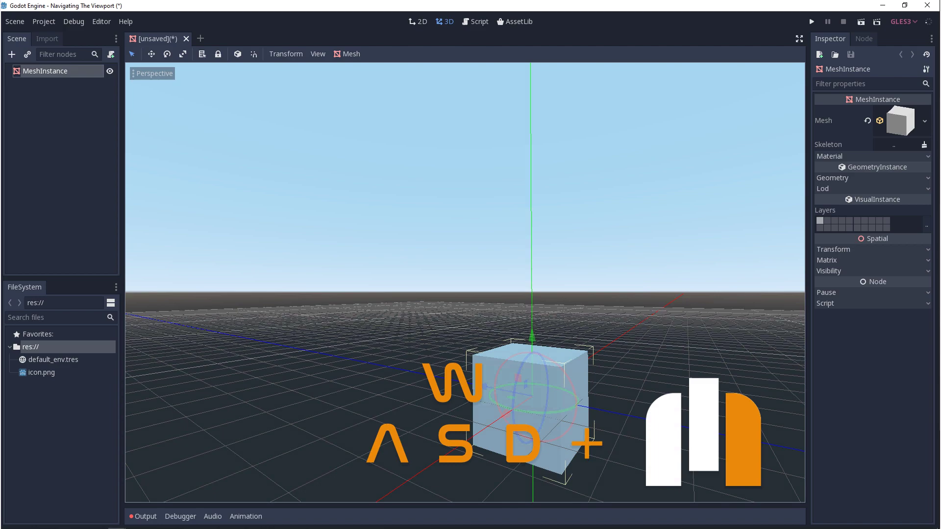
key(a)
key(d)
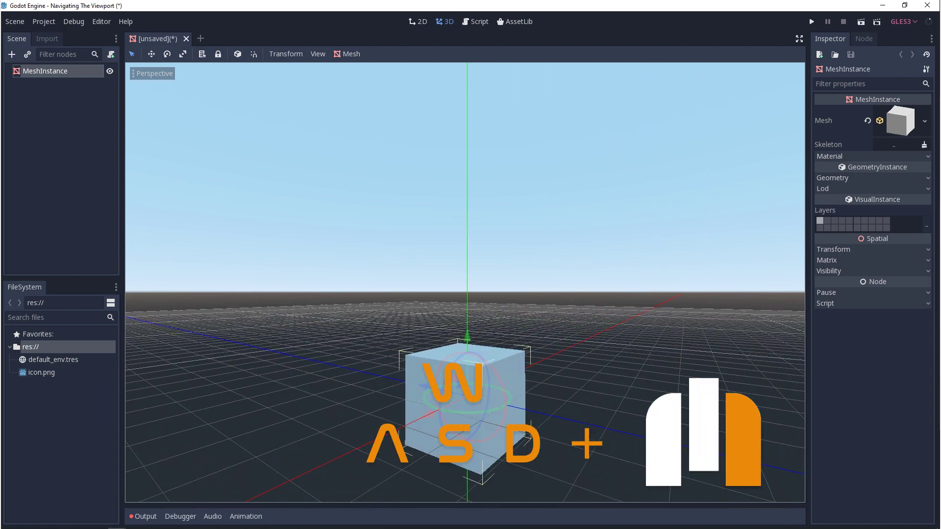
mouse_move(464, 282)
right_down()
mouse_move(441, 236)
mouse_move(451, 303)
mouse_move(431, 260)
right_up()
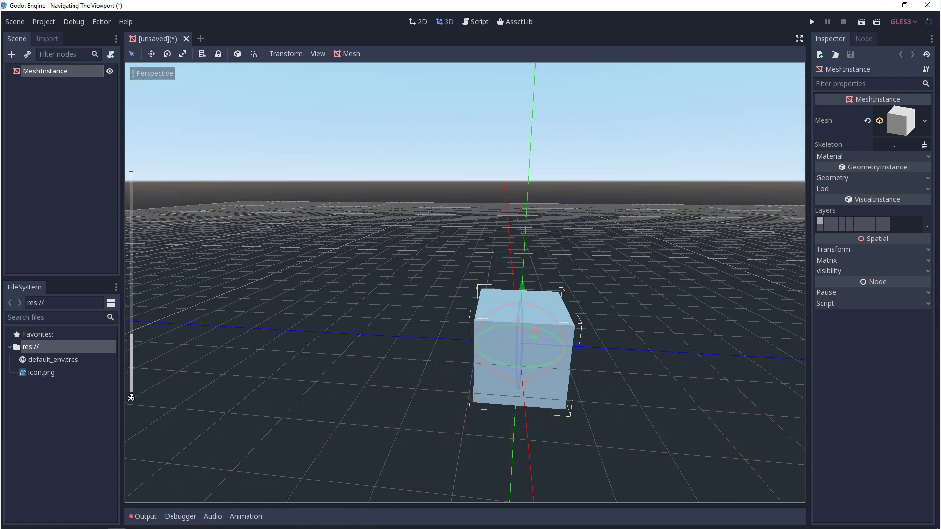
- Zoom in and back out until the cube sits small near the viewport centre
scroll(466, 281, up, 2)
scroll(465, 282, up, 1)
scroll(465, 282, up, 2)
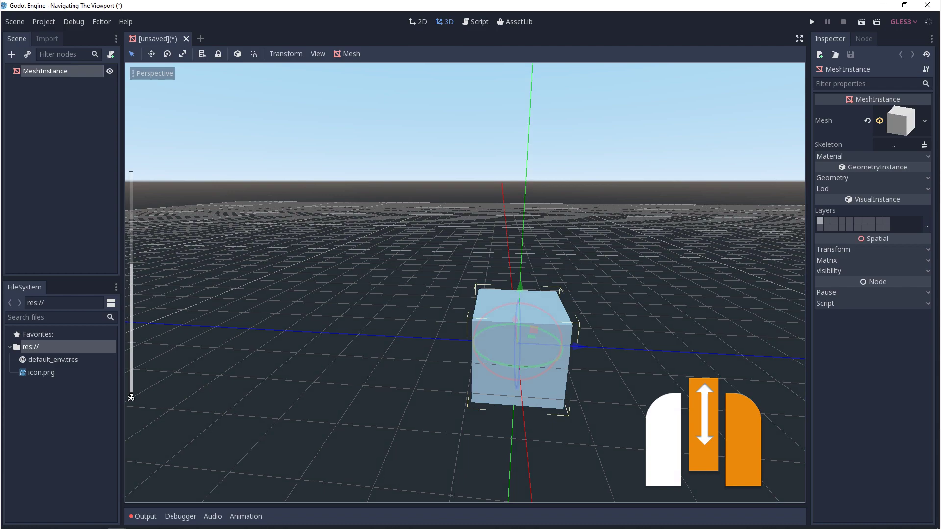
scroll(466, 281, down, 5)
scroll(465, 281, up, 3)
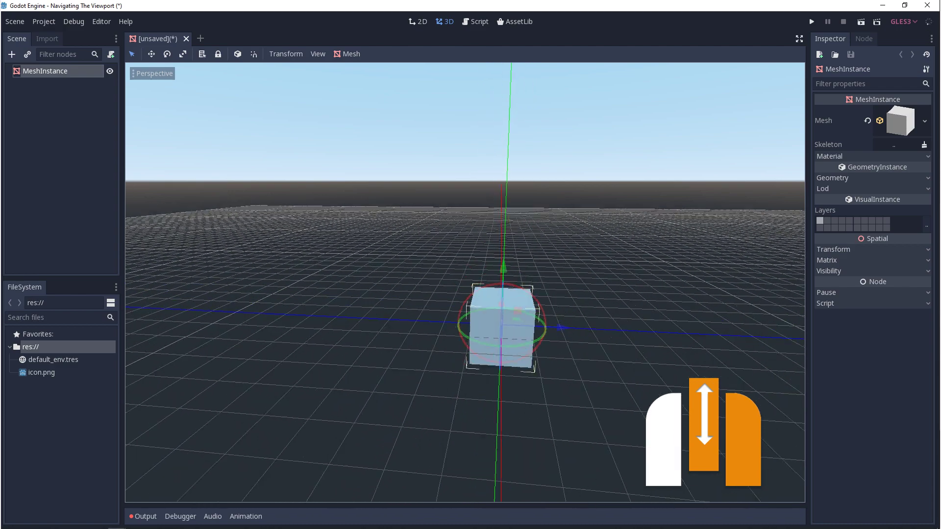
scroll(465, 282, up, 2)
scroll(701, 362, up, 2)
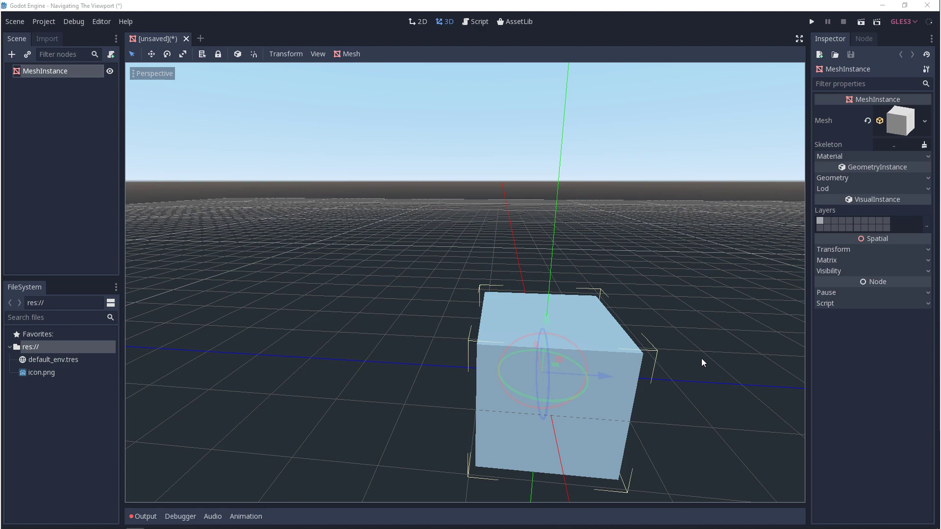
scroll(701, 363, down, 5)
scroll(701, 363, down, 1)
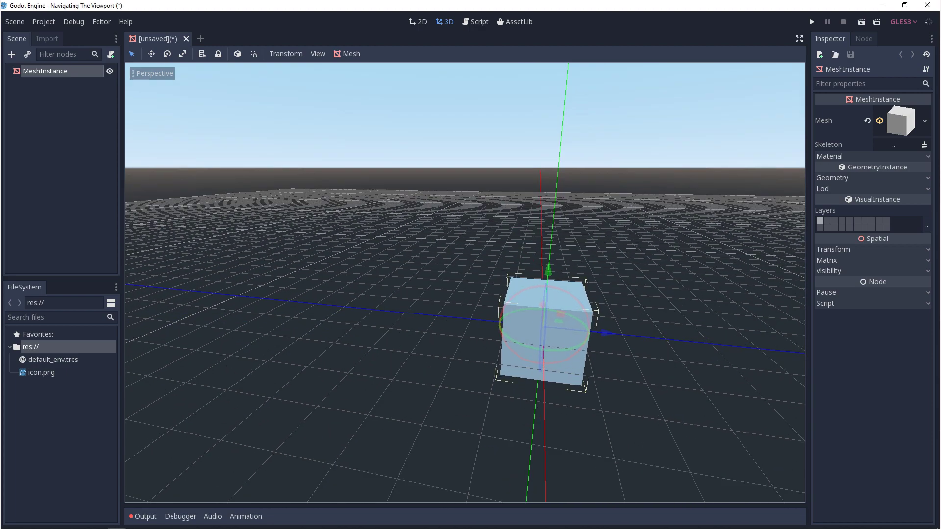
- Orbit the cube, frame it with F, recentre on the origin with O, then switch to 2D
middle_drag(701, 358, 676, 392)
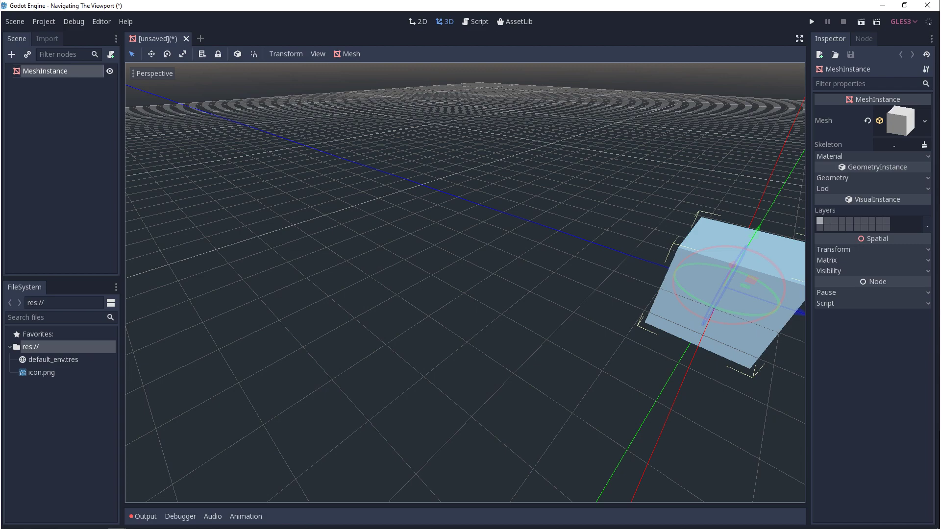
key(f)
middle_drag(572, 350, 554, 313)
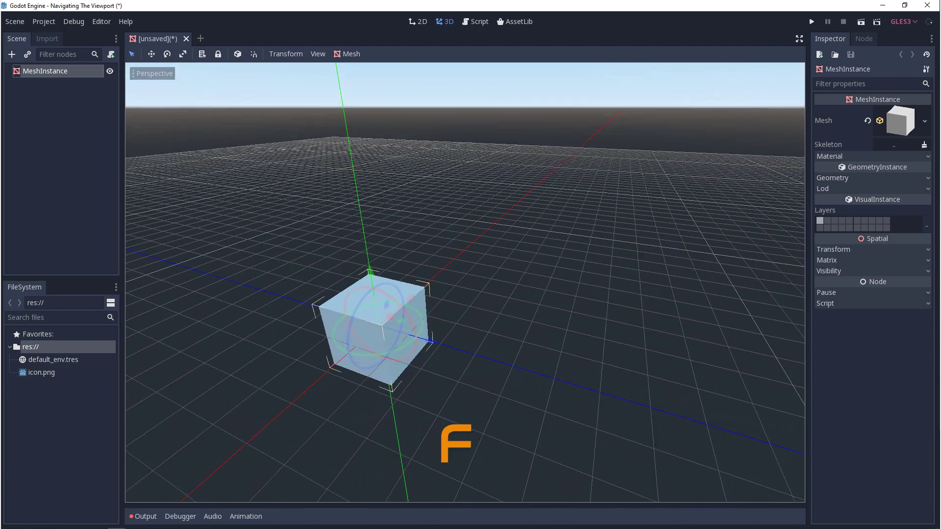
key(o)
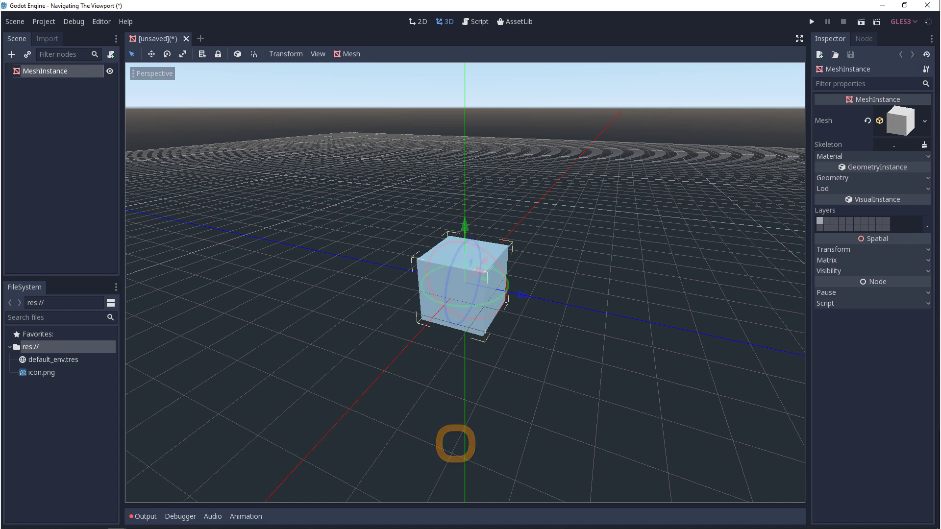
middle_drag(617, 68, 598, 33)
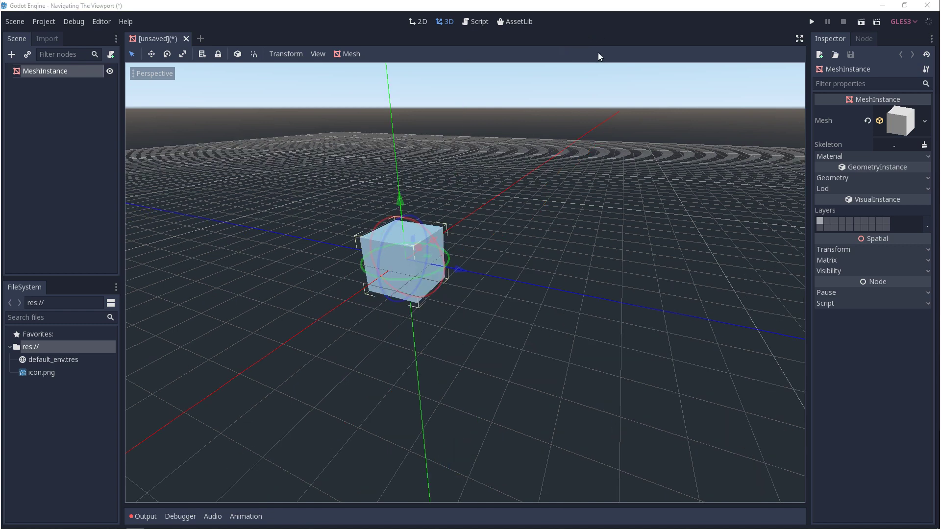
click(420, 22)
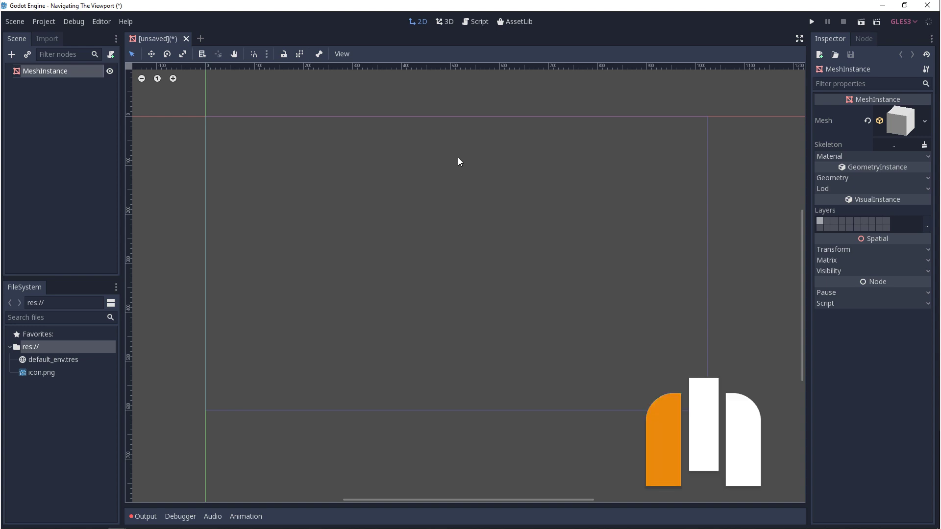
- Box-drag to deselect the MeshInstance, pan the canvas right, and zoom in and out
mouse_move(416, 174)
mouse_down()
mouse_move(449, 162)
mouse_move(528, 264)
mouse_move(664, 327)
mouse_up()
mouse_move(598, 235)
middle_down()
mouse_move(728, 249)
mouse_move(536, 225)
mouse_move(626, 226)
middle_up()
scroll(488, 225, up, 1)
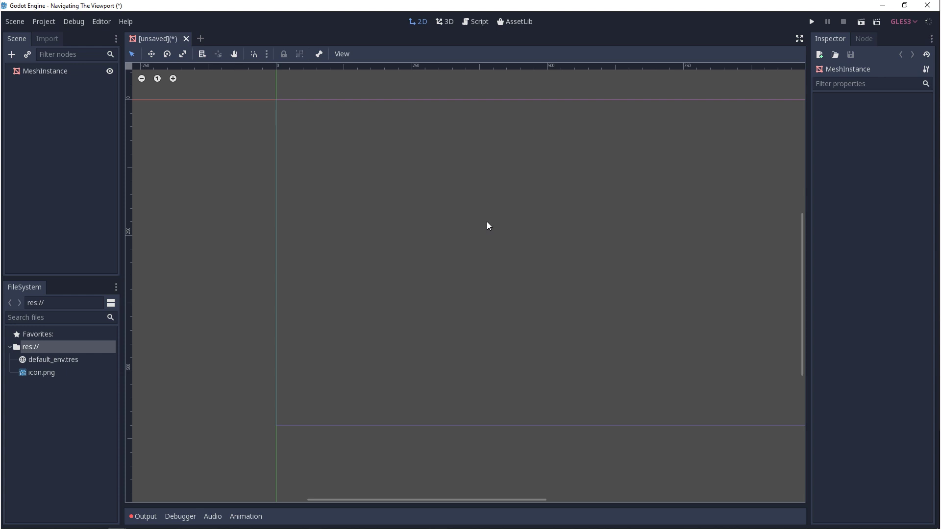
scroll(487, 226, up, 2)
scroll(487, 225, up, 1)
scroll(487, 225, down, 1)
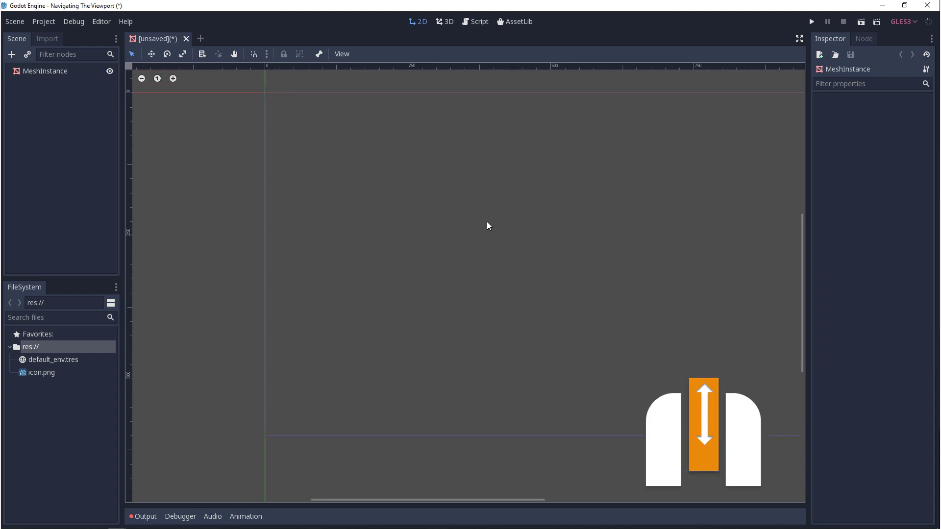
scroll(487, 225, down, 1)
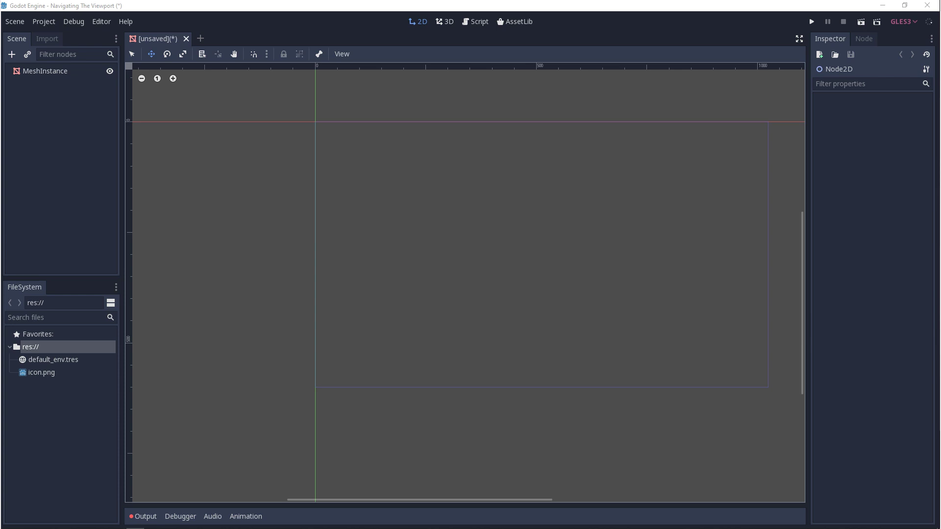
- Open Editor Settings, browse the Shortcuts tab, and return to General settings
click(100, 21)
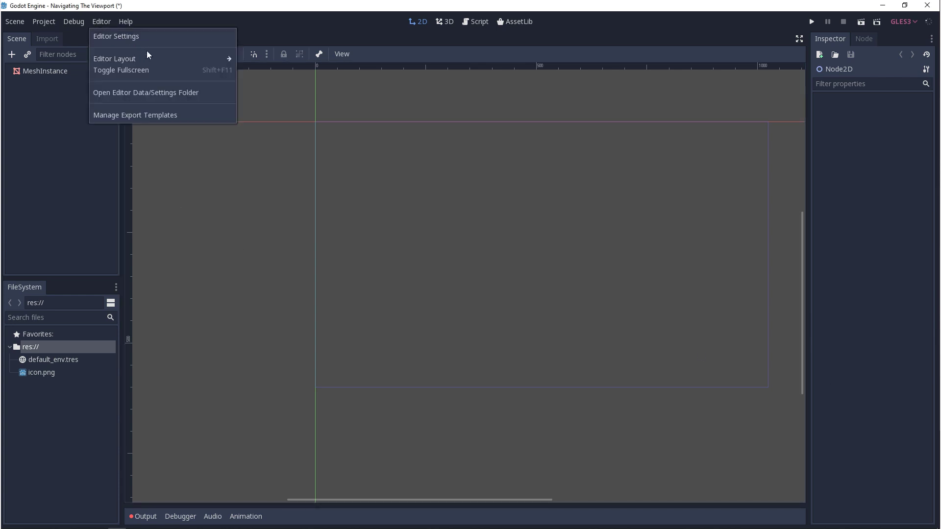
click(126, 37)
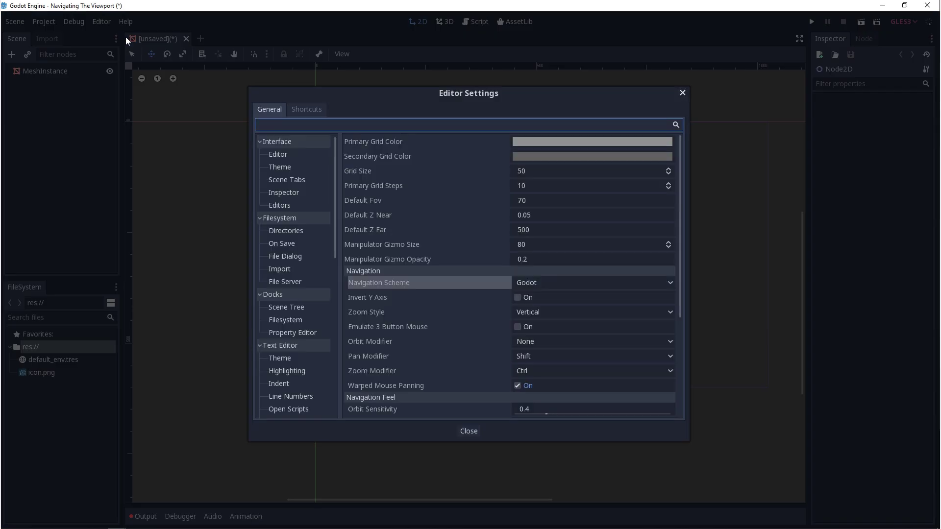
click(314, 110)
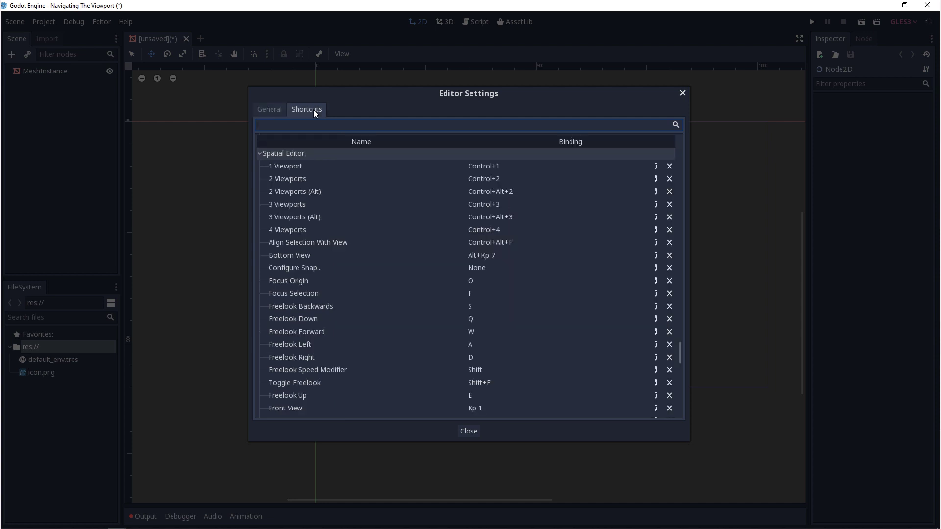
click(332, 129)
click(267, 110)
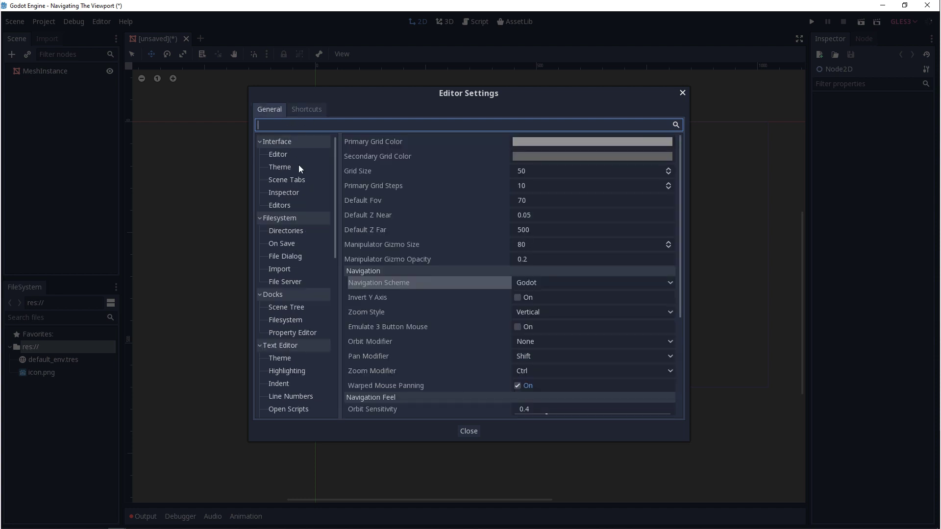
- Scroll to the Editors > 3d options and view the Navigation Scheme list, leaving it on Godot
scroll(298, 296, down, 2)
scroll(298, 296, down, 5)
scroll(298, 296, down, 3)
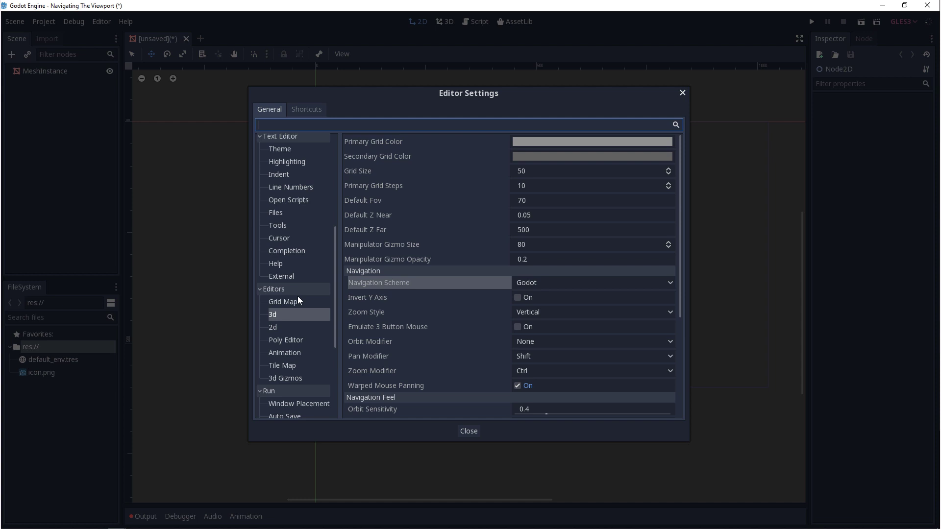
scroll(292, 300, down, 3)
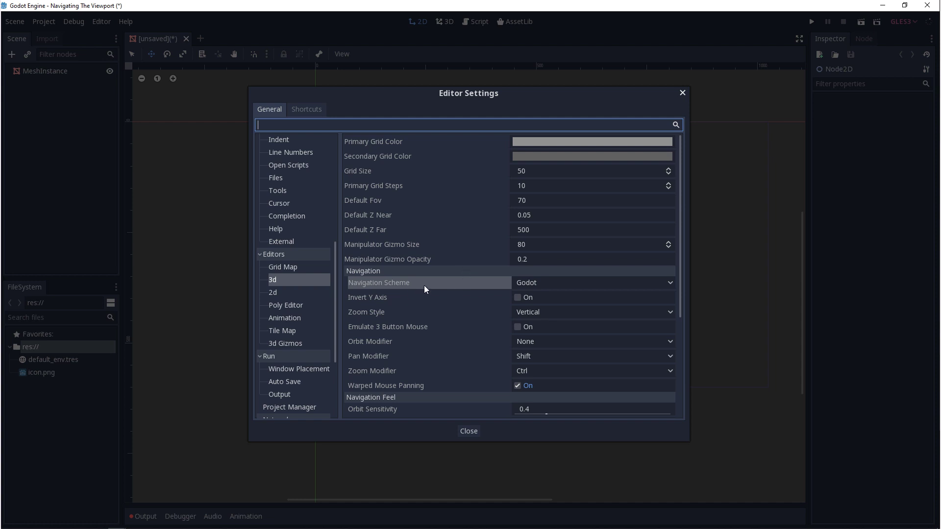
click(536, 284)
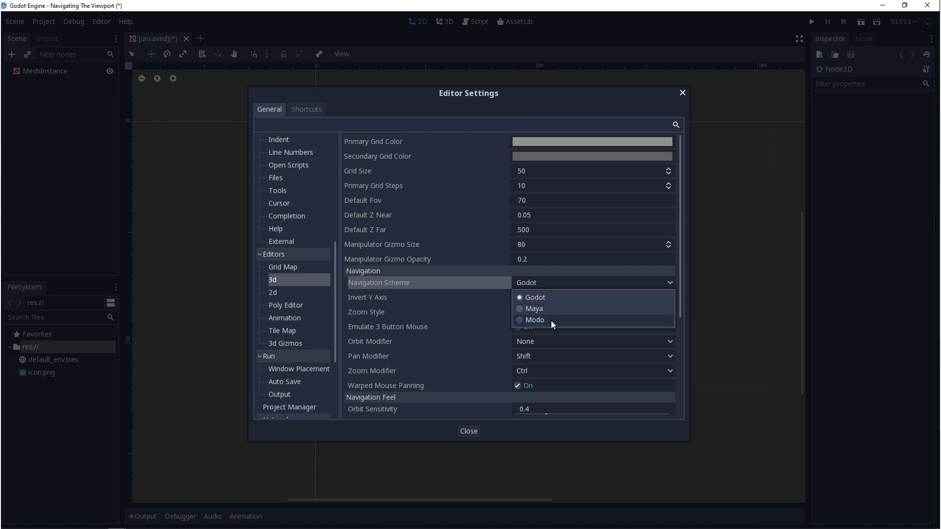
key(alt+Tab)
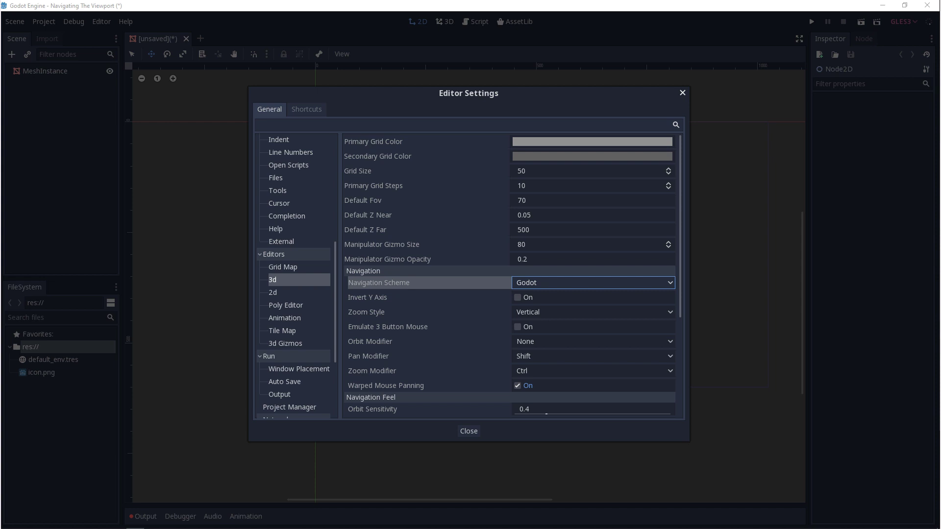